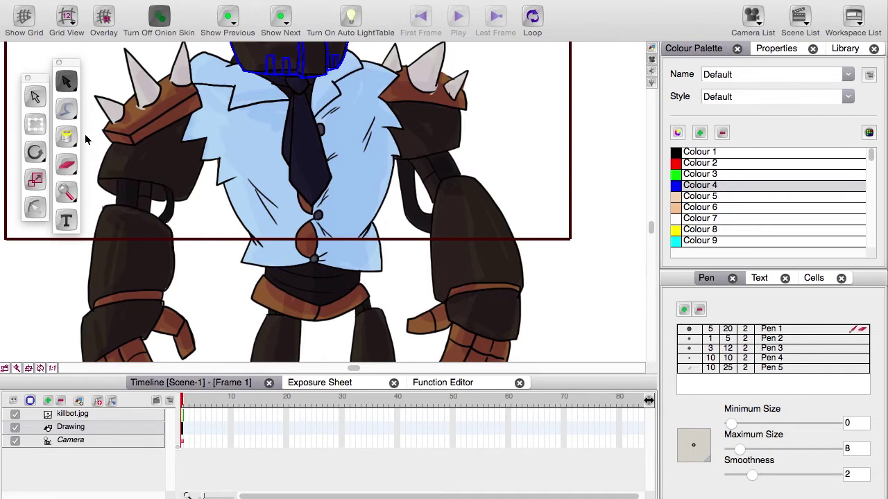
# Step: Outline the dark wrist cuff of the robot's arm on the picture's right side with a closed four-point Polyline
pyautogui.click(63, 113)
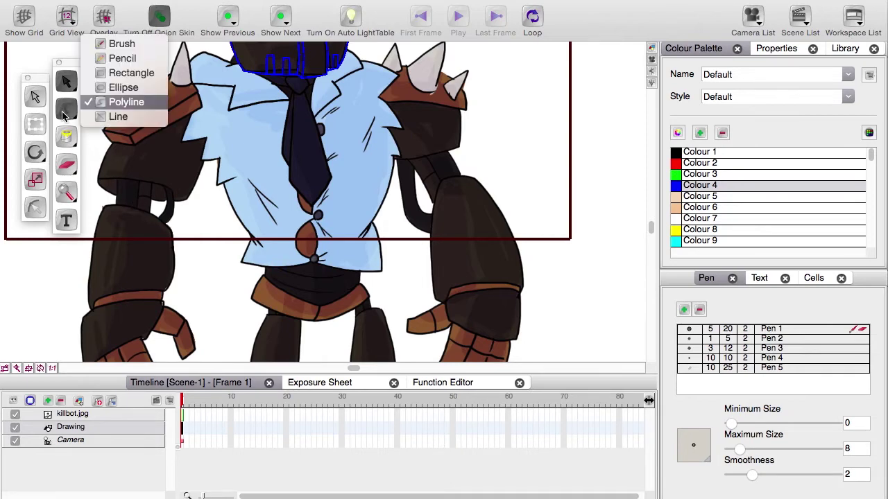
pyautogui.click(126, 101)
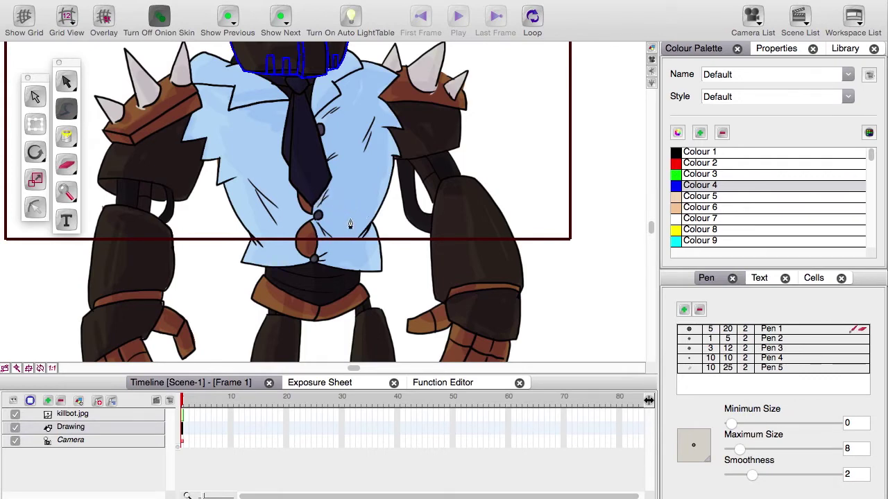
pyautogui.moveTo(377, 253); pyautogui.dragTo(376, 331)
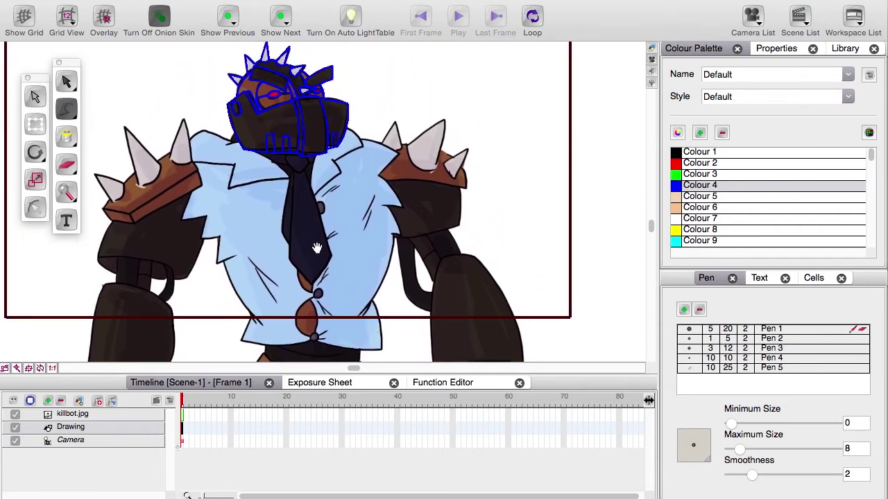
pyautogui.moveTo(317, 247); pyautogui.dragTo(332, 326)
pyautogui.press('z')
pyautogui.press('z')
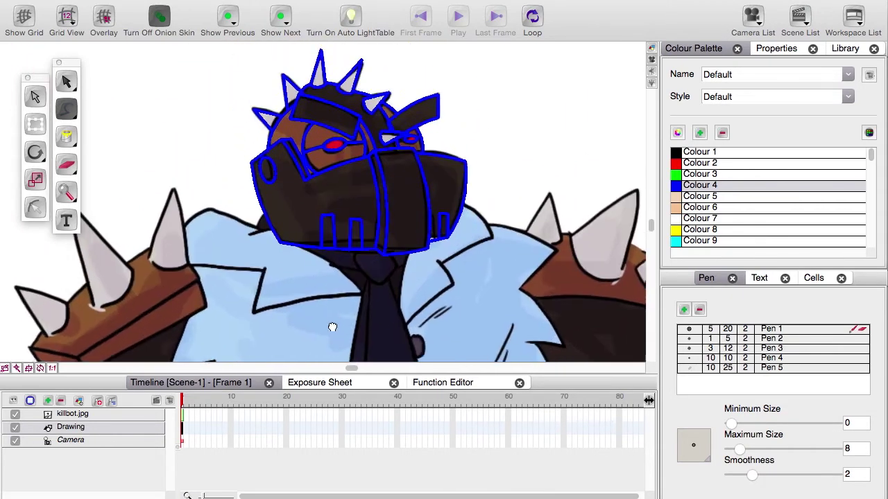
pyautogui.scroll(2, 333, 327)
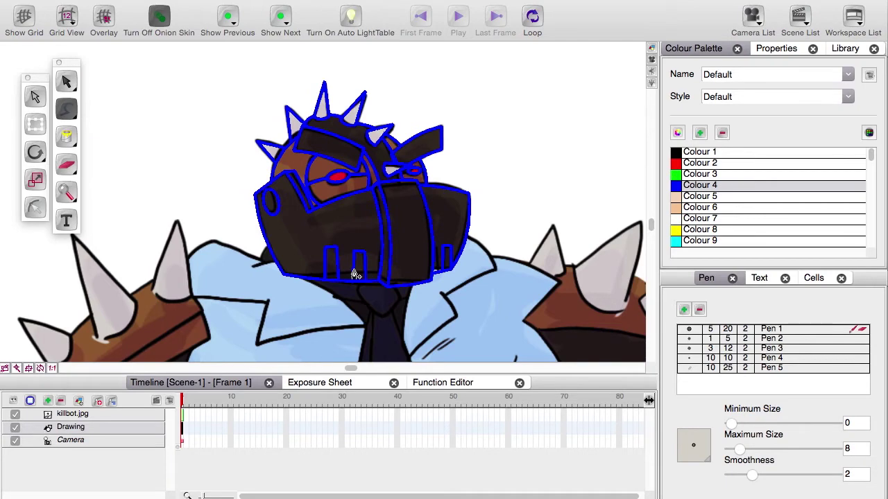
pyautogui.moveTo(488, 273); pyautogui.dragTo(121, 86)
pyautogui.moveTo(307, 274); pyautogui.dragTo(294, 201)
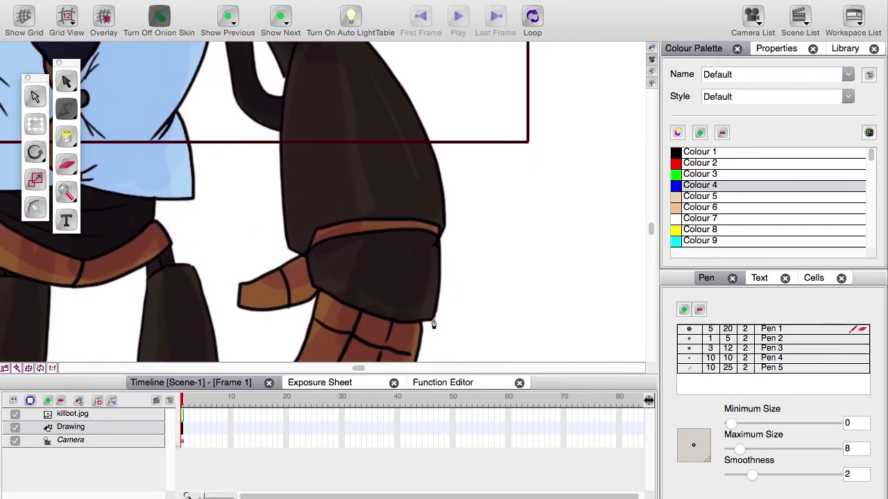
pyautogui.moveTo(433, 322); pyautogui.dragTo(310, 285)
pyautogui.click(306, 250)
pyautogui.click(437, 234)
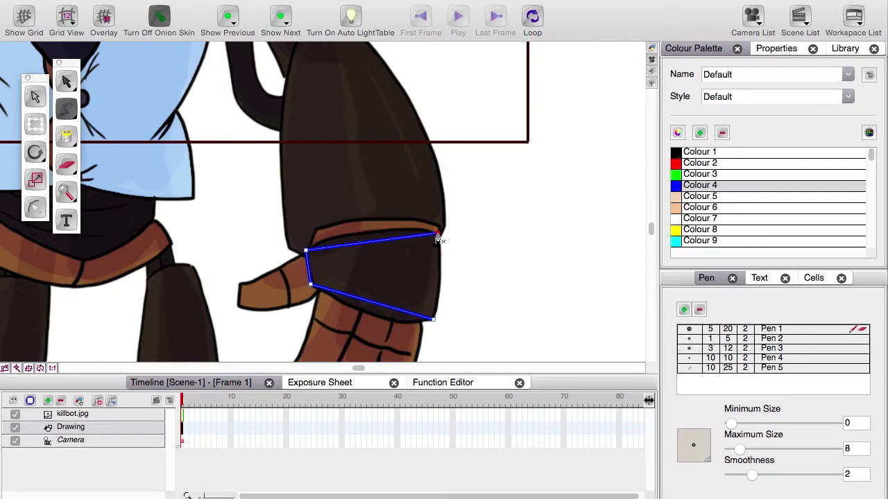
pyautogui.click(432, 321)
pyautogui.moveTo(308, 277); pyautogui.dragTo(326, 283)
pyautogui.moveTo(279, 196); pyautogui.dragTo(331, 360)
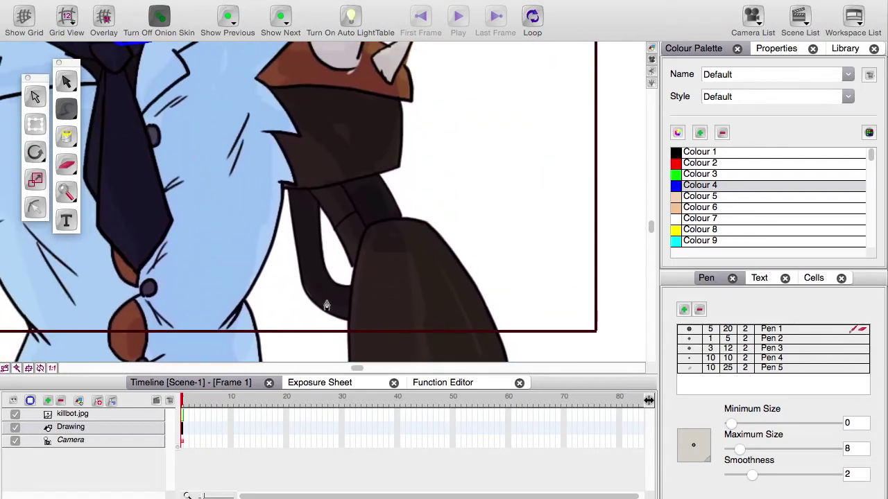
pyautogui.moveTo(316, 186); pyautogui.dragTo(305, 273)
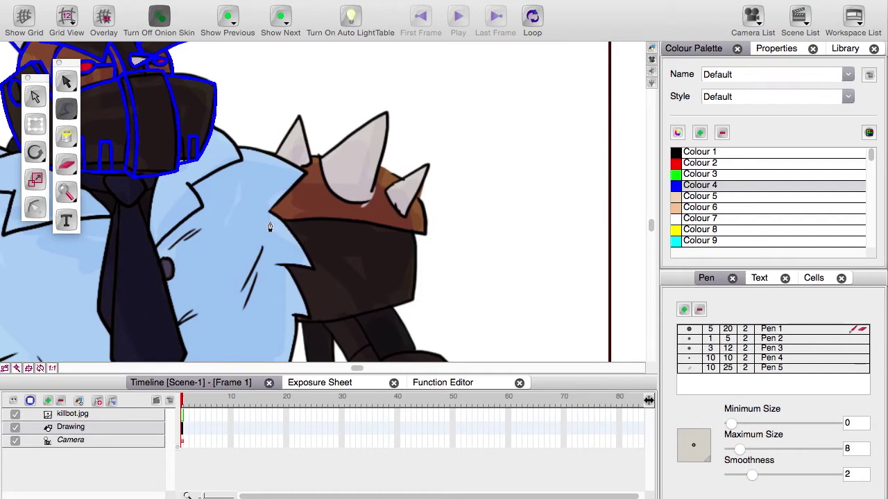
pyautogui.click(270, 227)
pyautogui.scroll(-6, 267, 139)
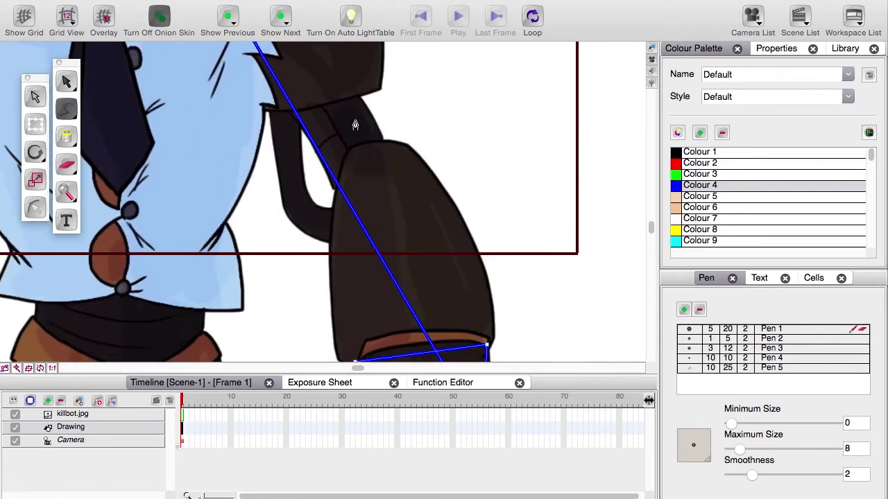
pyautogui.press('super+z')
# Step: Outline the brown shoulder plate above that arm with a closed four-point Polyline, overlapping the shirt
pyautogui.press('space')
pyautogui.moveTo(317, 292); pyautogui.dragTo(318, 259)
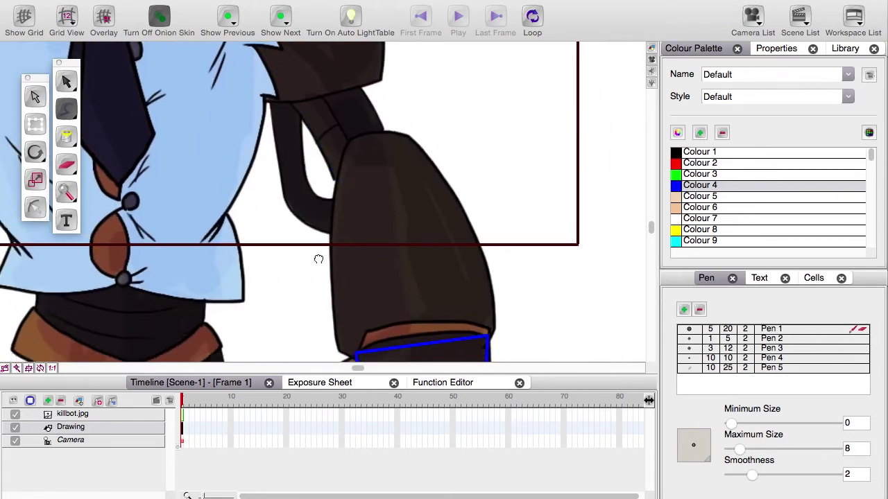
pyautogui.scroll(-5, 318, 259)
pyautogui.scroll(10, 452, 263)
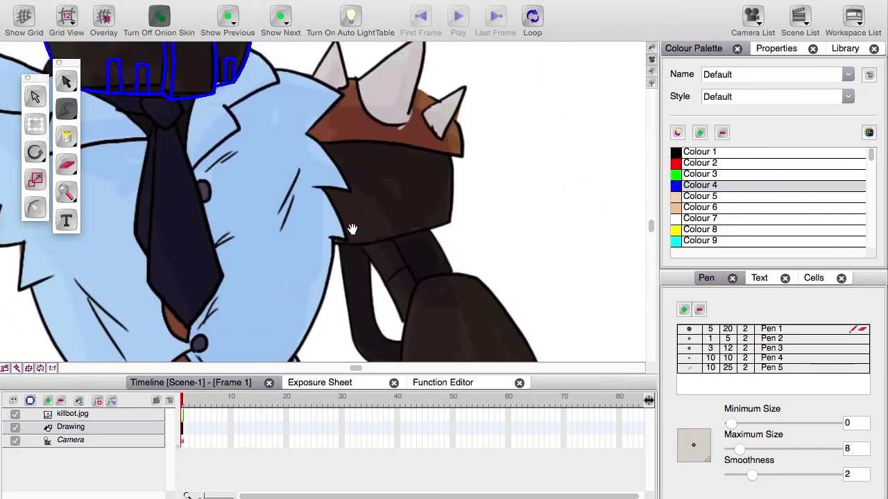
pyautogui.scroll(8, 451, 270)
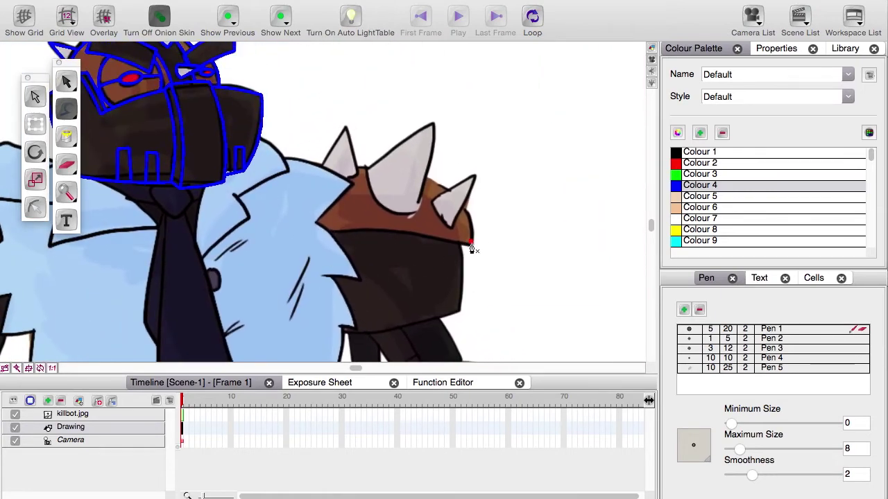
pyautogui.click(301, 234)
pyautogui.click(294, 168)
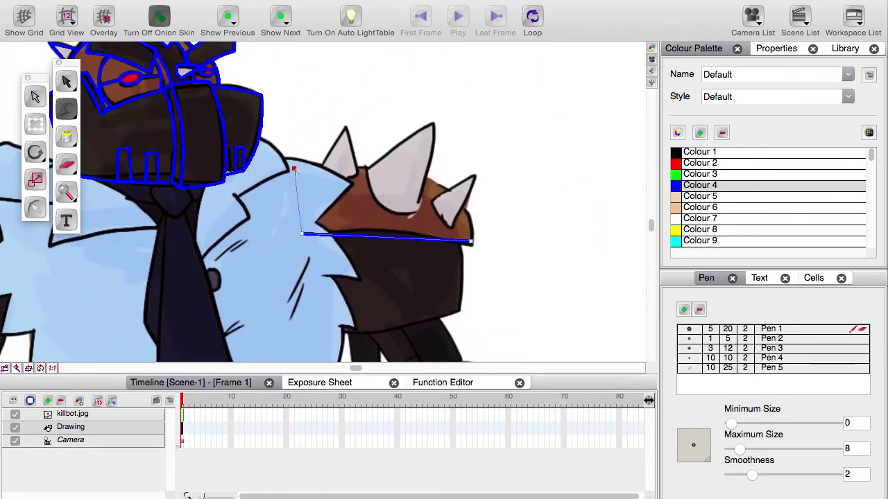
pyautogui.click(460, 202)
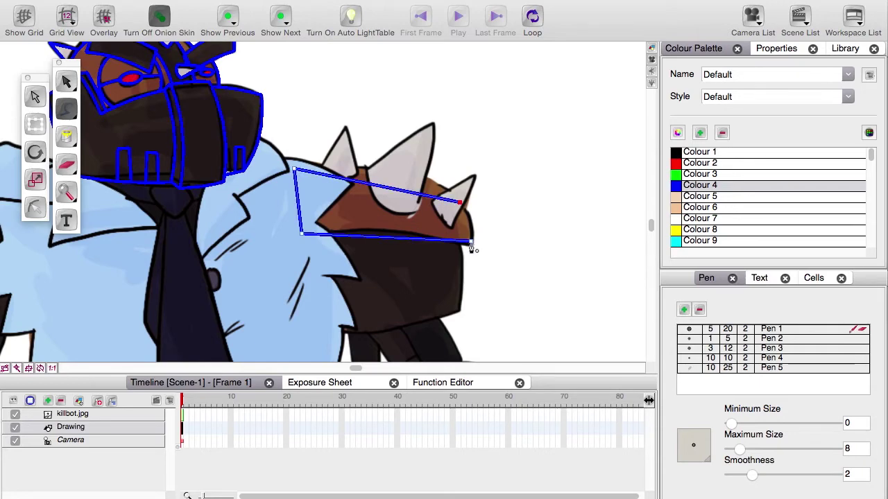
pyautogui.click(472, 244)
# Step: Bend the shoulder plate outline's upper, outer and lower edges to match the artwork with the Contour Editor
pyautogui.click(62, 83)
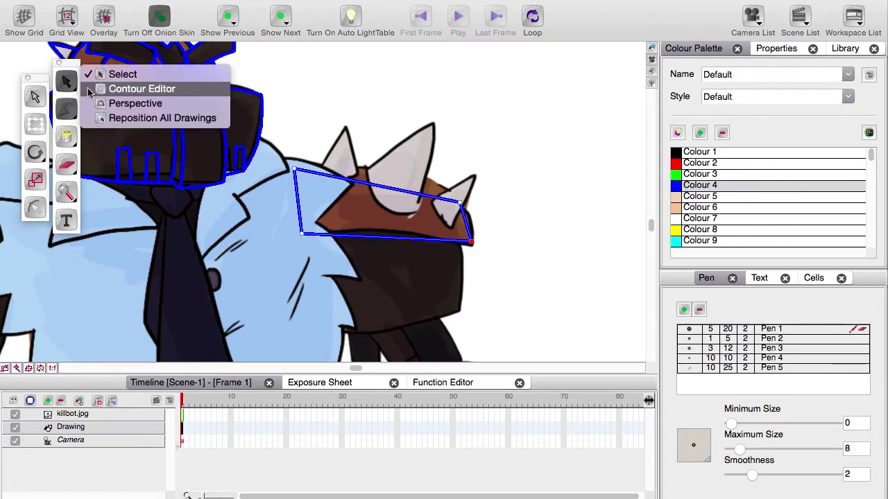
pyautogui.click(132, 32)
pyautogui.moveTo(387, 188); pyautogui.dragTo(393, 167)
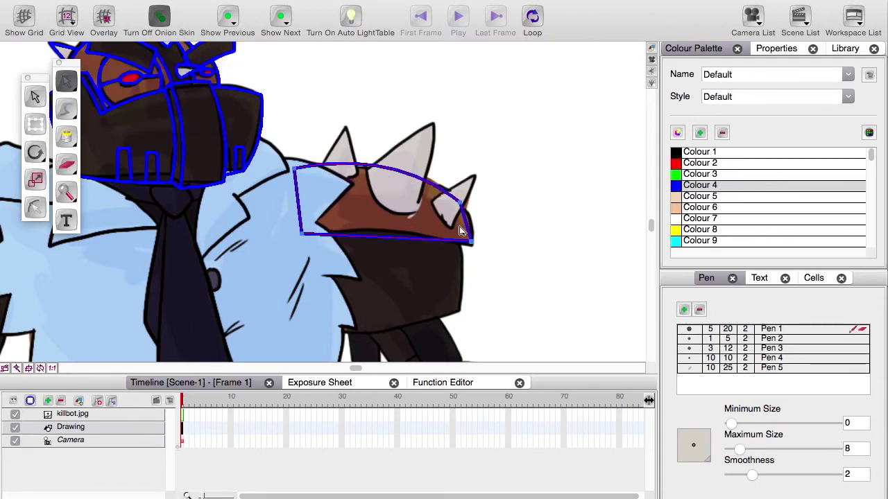
pyautogui.moveTo(466, 209); pyautogui.dragTo(470, 211)
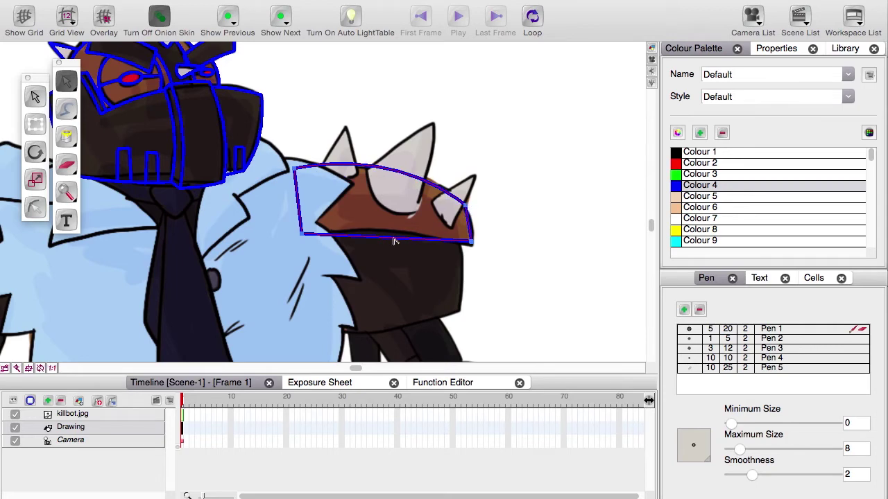
pyautogui.moveTo(393, 241); pyautogui.dragTo(392, 230)
# Step: Curve the upper, outer and lower edges of the wrist cuff outline to follow the artwork
pyautogui.scroll(-15, 300, 192)
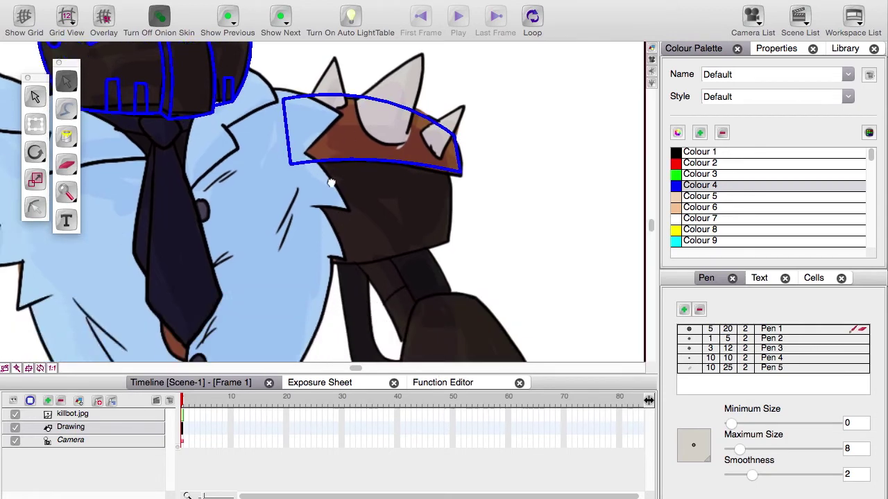
pyautogui.moveTo(404, 203); pyautogui.dragTo(396, 199)
pyautogui.moveTo(476, 241); pyautogui.dragTo(479, 240)
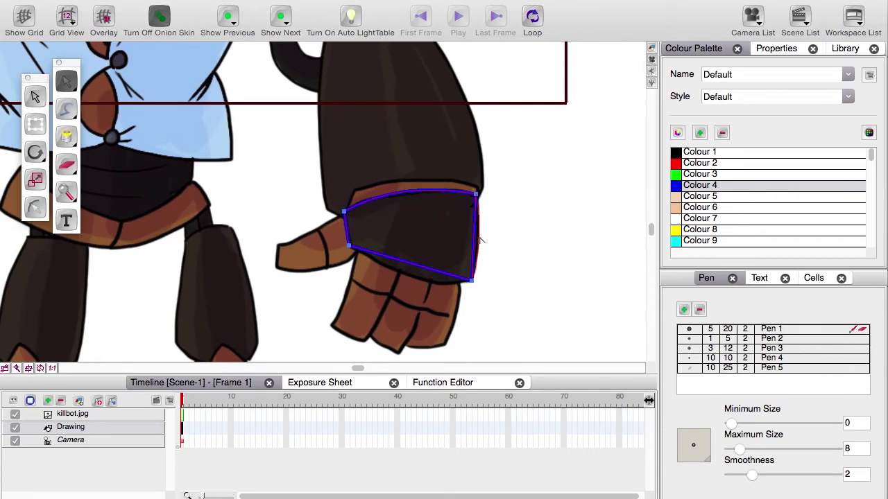
pyautogui.moveTo(414, 264); pyautogui.dragTo(410, 278)
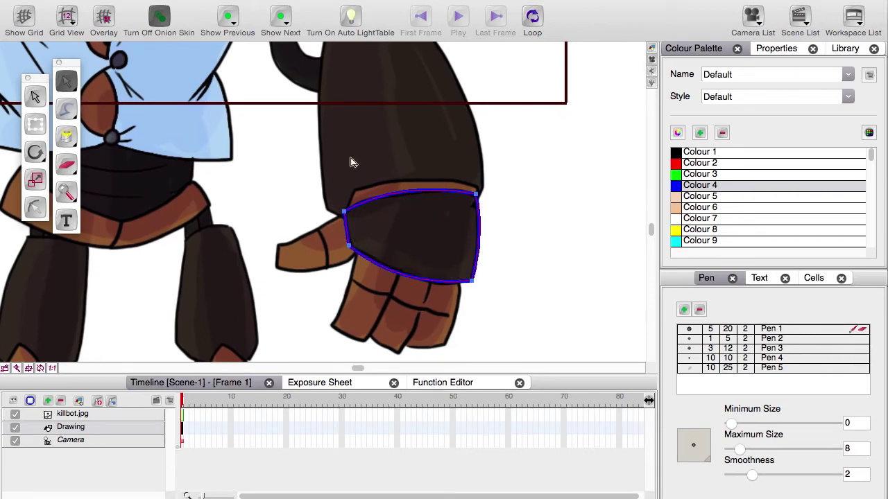
# Step: Trace the forearm's outer edge from the wrist up to its top with a curved Polyline segment
pyautogui.scroll(5, 349, 158)
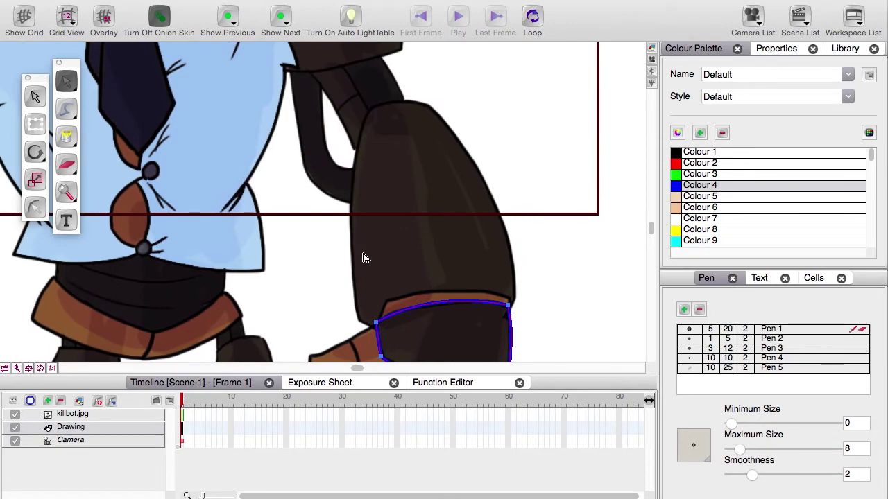
pyautogui.click(73, 113)
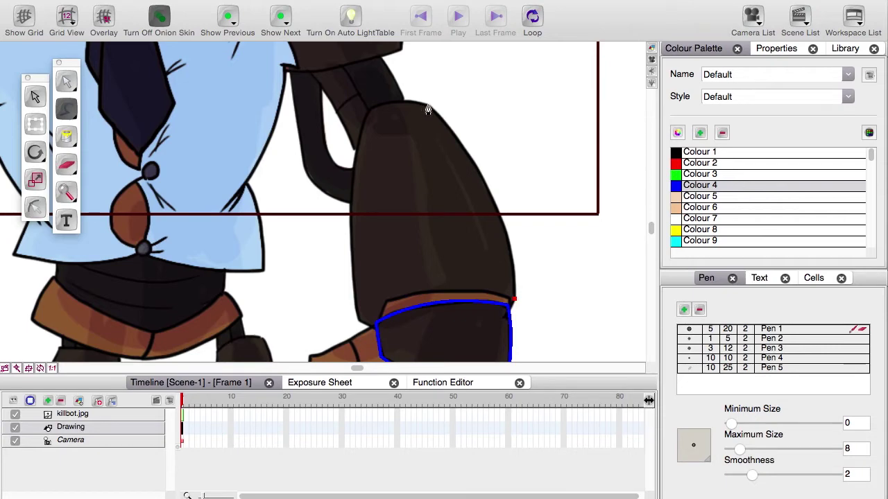
pyautogui.moveTo(427, 109)
pyautogui.mouseDown()
pyautogui.moveTo(321, 25)
pyautogui.moveTo(390, 76)
pyautogui.moveTo(375, 72)
pyautogui.moveTo(374, 81)
pyautogui.moveTo(323, 69)
pyautogui.moveTo(331, 72)
pyautogui.moveTo(317, 145)
pyautogui.moveTo(202, 113)
pyautogui.moveTo(254, 111)
pyautogui.moveTo(155, 114)
pyautogui.moveTo(386, 0)
pyautogui.moveTo(553, 176)
pyautogui.moveTo(376, 248)
pyautogui.moveTo(198, 174)
pyautogui.moveTo(521, 186)
pyautogui.moveTo(380, 58)
pyautogui.moveTo(320, 73)
pyautogui.moveTo(350, 48)
pyautogui.moveTo(385, 72)
pyautogui.moveTo(329, 55)
pyautogui.moveTo(317, 34)
pyautogui.moveTo(344, 19)
pyautogui.mouseUp()
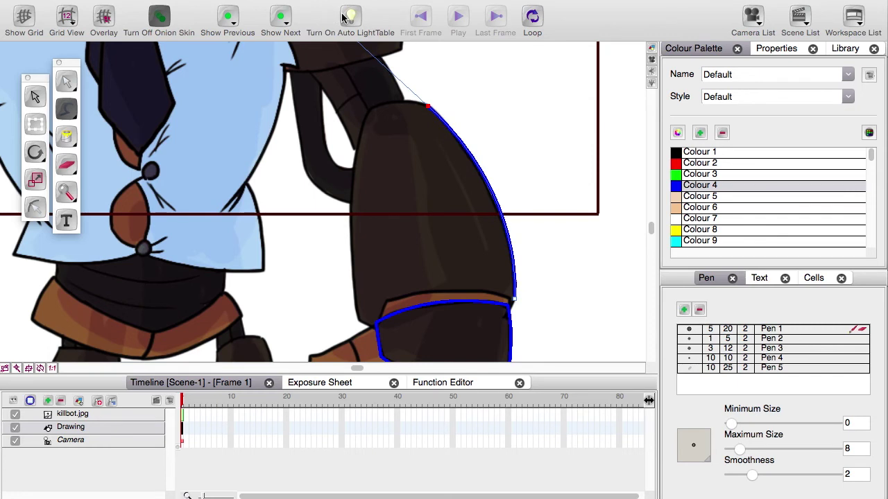
pyautogui.scroll(3, 371, 188)
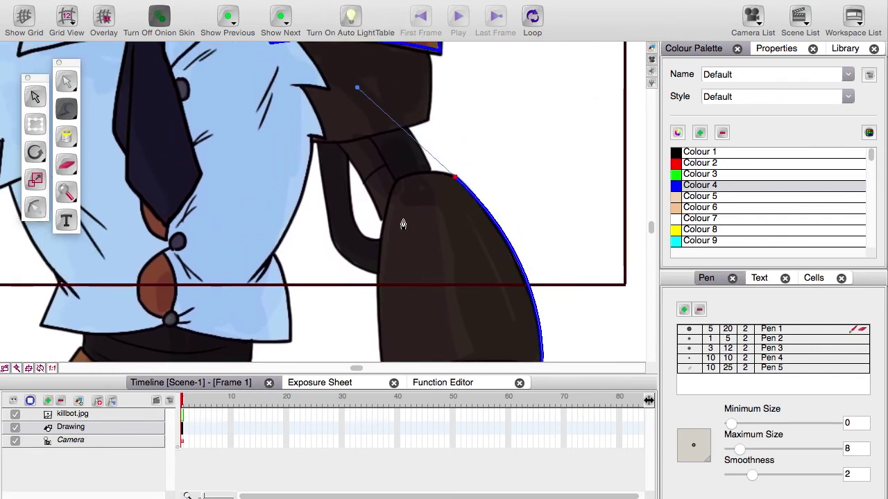
pyautogui.click(395, 188)
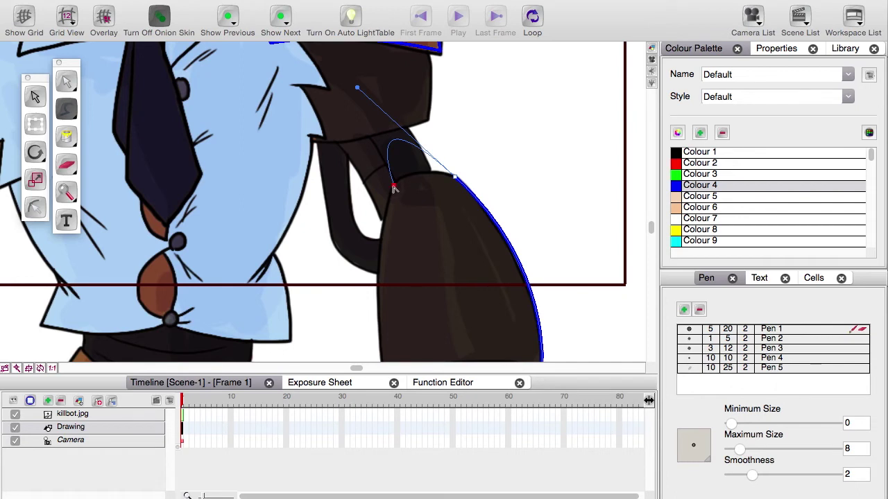
pyautogui.moveTo(395, 188); pyautogui.dragTo(404, 296)
pyautogui.press('super+z')
pyautogui.press('super+z')
# Step: Remove the handle at the forearm's outer top point and trace the rounded top edge to a sharp inner corner
pyautogui.click(455, 179)
pyautogui.scroll(-5, 491, 217)
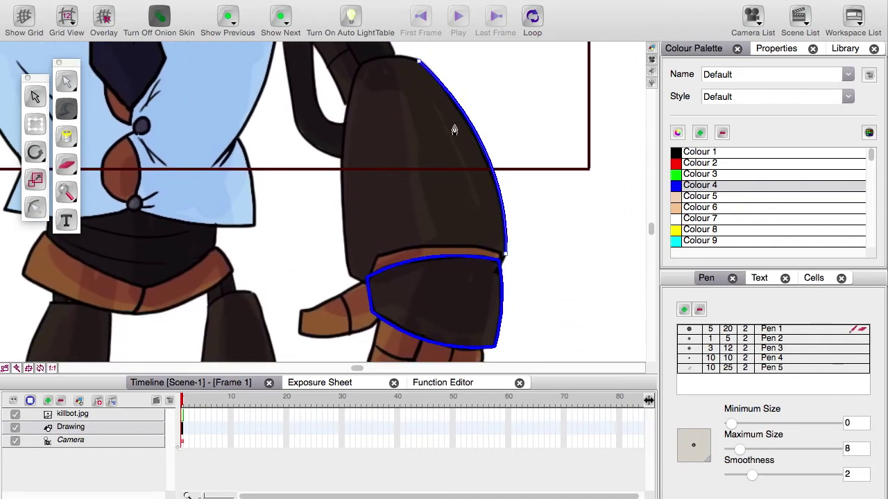
pyautogui.scroll(5, 454, 129)
pyautogui.hscroll(-1, 454, 129)
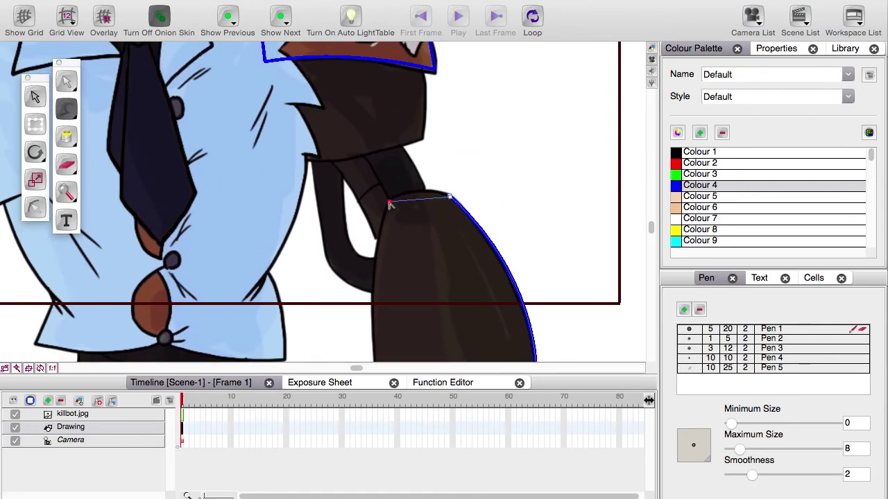
pyautogui.moveTo(390, 201)
pyautogui.mouseDown()
pyautogui.moveTo(348, 222)
pyautogui.moveTo(361, 222)
pyautogui.mouseUp()
pyautogui.click(390, 203)
# Step: Trace the forearm's inner edge from its top corner down to the wrist as a slightly curved segment
pyautogui.scroll(-5, 395, 255)
pyautogui.hscroll(-1, 395, 255)
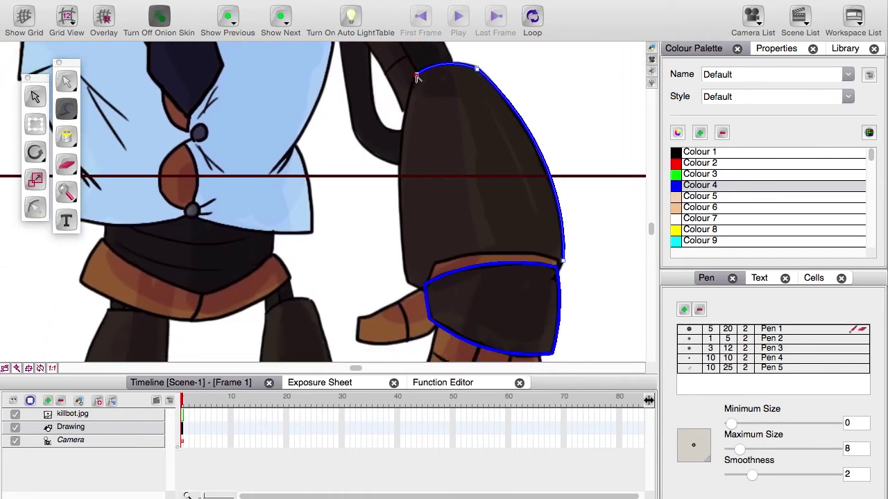
pyautogui.moveTo(406, 282); pyautogui.dragTo(429, 331)
pyautogui.press('super+z')
pyautogui.moveTo(405, 266)
pyautogui.mouseDown()
pyautogui.moveTo(376, 206)
pyautogui.moveTo(403, 359)
pyautogui.moveTo(386, 351)
pyautogui.mouseUp()
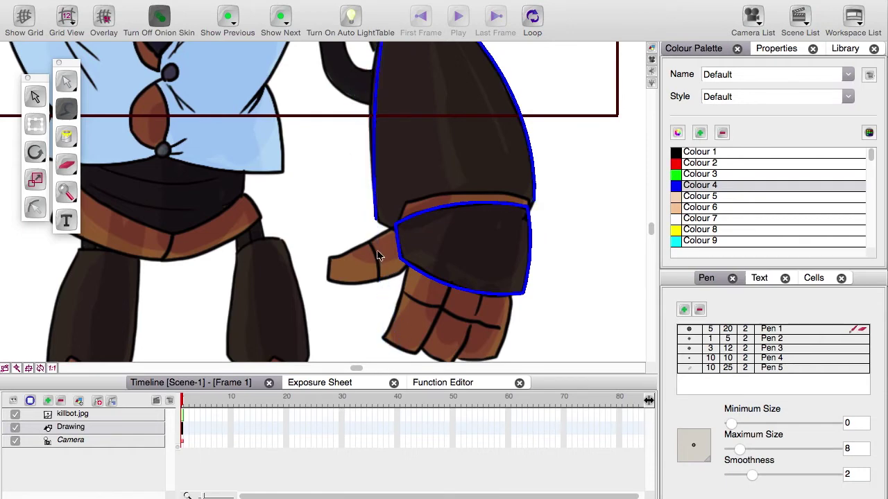
pyautogui.press('super+z')
pyautogui.moveTo(362, 262); pyautogui.dragTo(376, 308)
# Step: Remove the handle at the inner wrist point and extend the outline with short straight segments to the cuff's corner
pyautogui.press('1')
pyautogui.press('1')
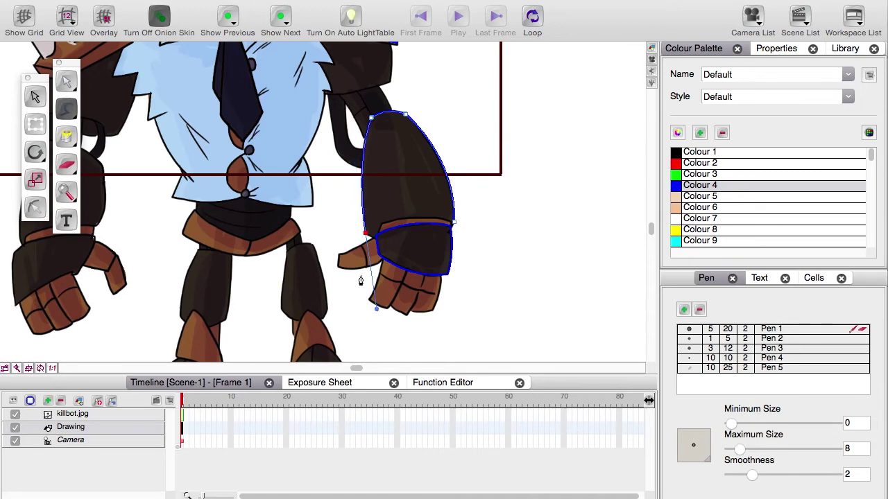
pyautogui.scroll(5, 360, 280)
pyautogui.click(294, 237)
pyautogui.click(328, 257)
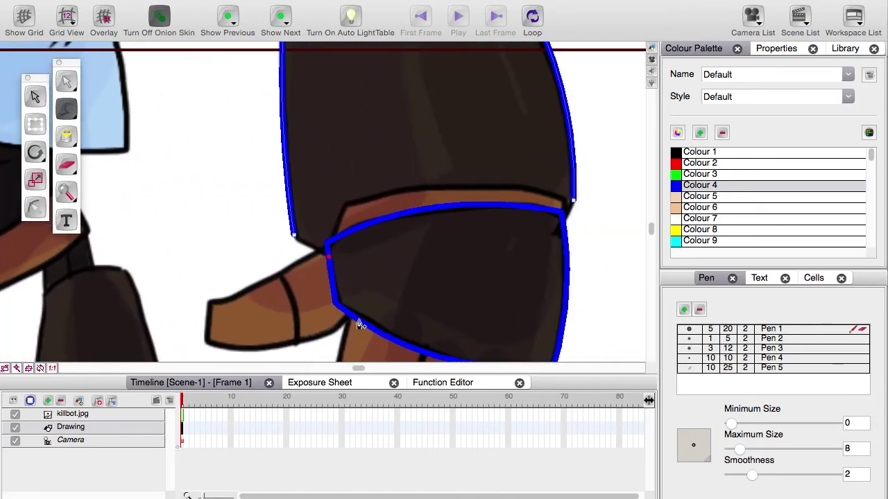
pyautogui.click(293, 237)
pyautogui.click(294, 238)
pyautogui.press('space')
pyautogui.moveTo(325, 264); pyautogui.dragTo(299, 258)
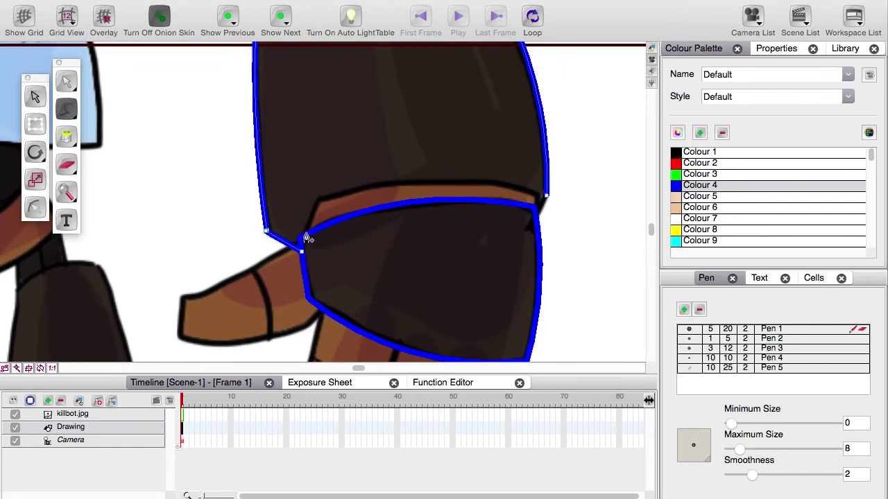
# Step: Trace the arched edge above the brown wrist band and close the forearm outline at its outer corner
pyautogui.click(317, 203)
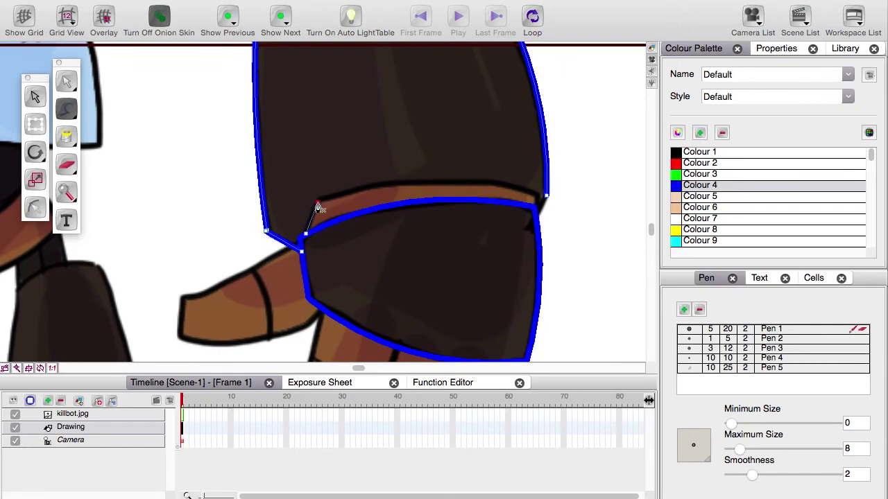
pyautogui.moveTo(538, 197)
pyautogui.mouseDown()
pyautogui.moveTo(621, 242)
pyautogui.moveTo(648, 231)
pyautogui.moveTo(618, 229)
pyautogui.moveTo(626, 233)
pyautogui.mouseUp()
pyautogui.click(533, 207)
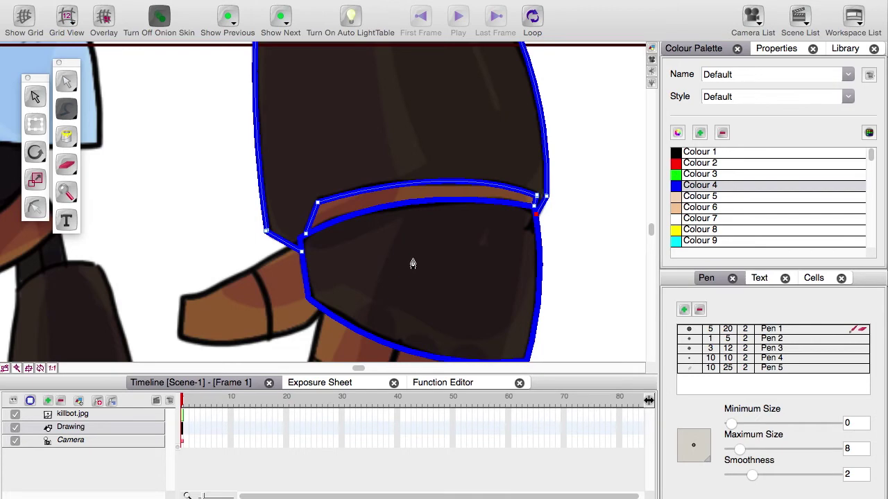
# Step: Trace the first finger's outer edge from the wrist cuff down to the fingertip corner as a curve, leaving a sharp corner there
pyautogui.press('space')
pyautogui.scroll(-2, 336, 251)
pyautogui.scroll(1, 332, 282)
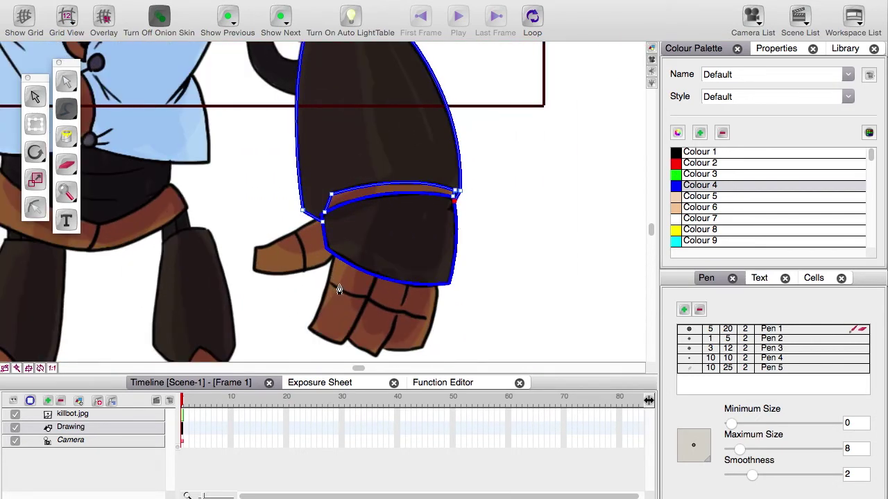
pyautogui.scroll(-5, 321, 307)
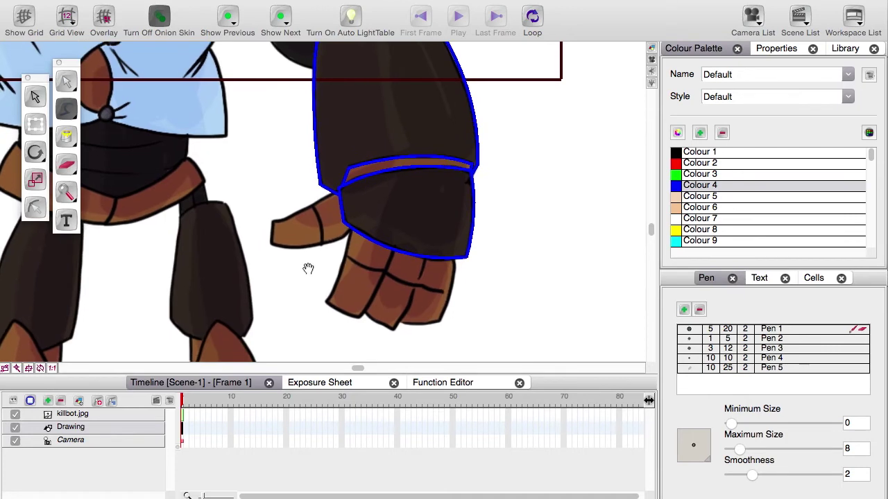
pyautogui.scroll(2, 288, 215)
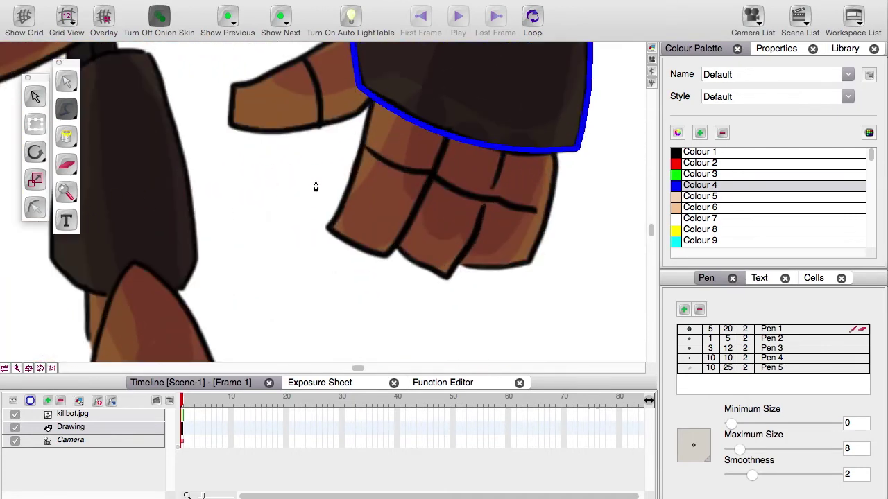
pyautogui.scroll(2, 280, 188)
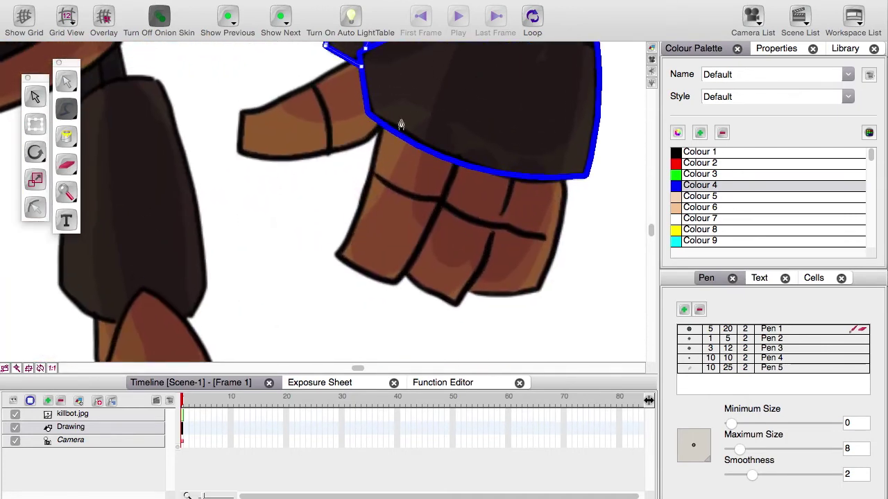
pyautogui.scroll(5, 401, 125)
pyautogui.scroll(-1, 347, 233)
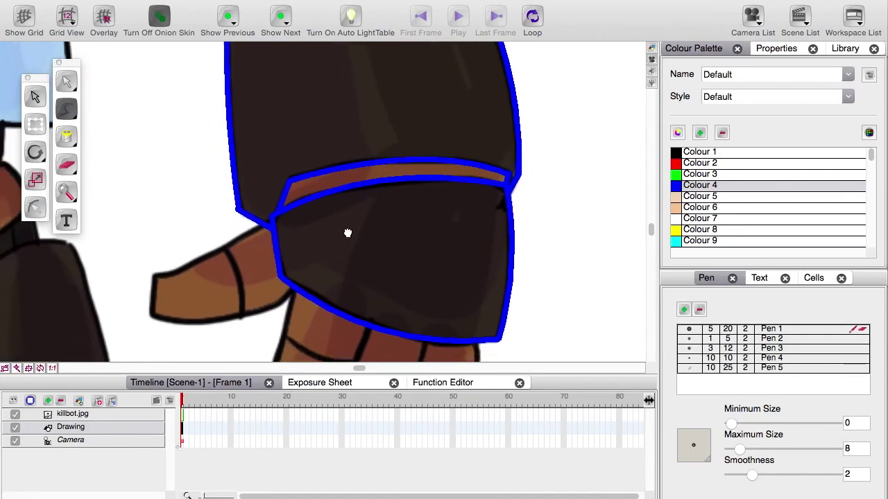
pyautogui.scroll(-3, 347, 233)
pyautogui.hscroll(-2, 347, 233)
pyautogui.scroll(-2, 367, 194)
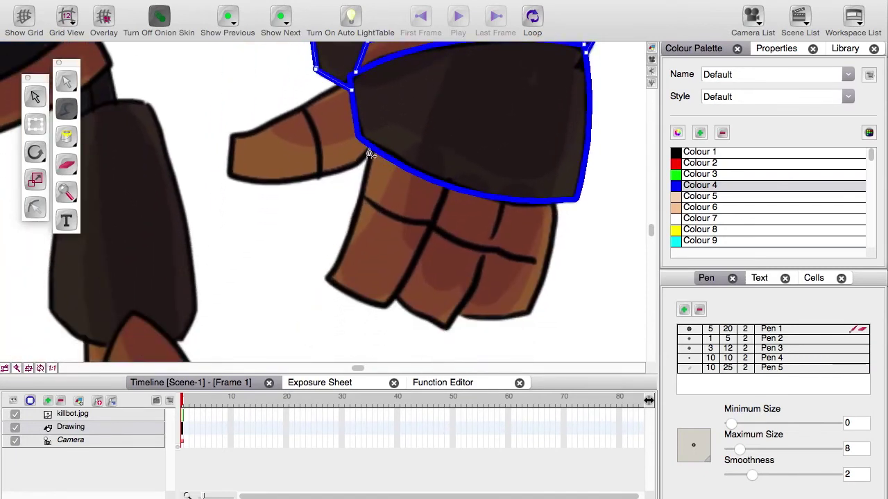
pyautogui.moveTo(329, 280); pyautogui.dragTo(289, 347)
pyautogui.click(330, 280)
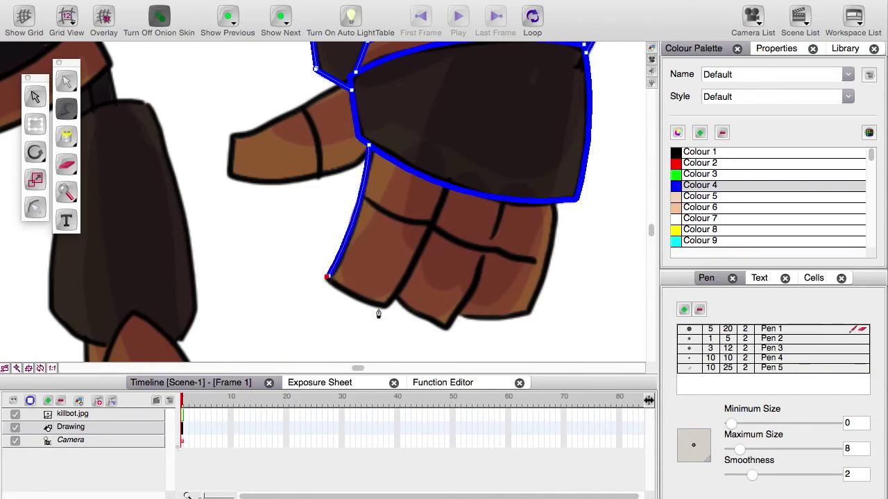
# Step: Trace the first finger's slightly curved tip edge to its inner corner and remove the handle at that point
pyautogui.moveTo(380, 308); pyautogui.dragTo(412, 313)
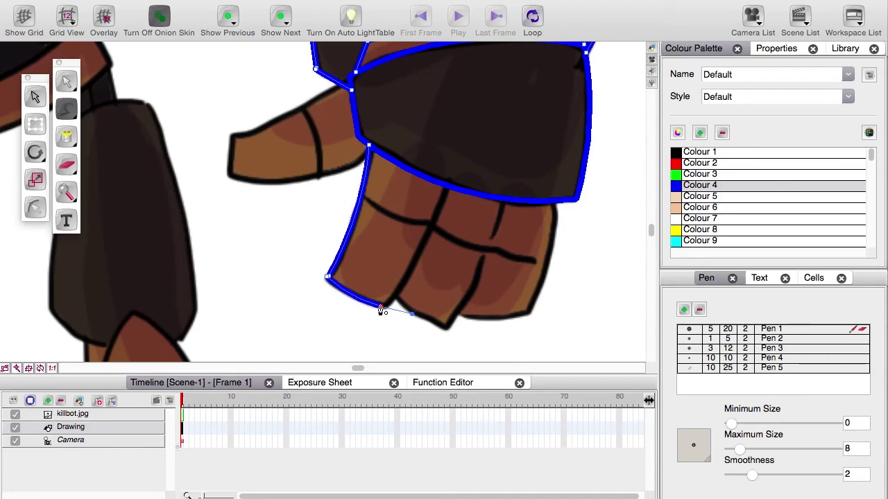
pyautogui.click(381, 309)
pyautogui.moveTo(445, 187); pyautogui.dragTo(454, 134)
pyautogui.press('super+z')
pyautogui.press('super+shift+z')
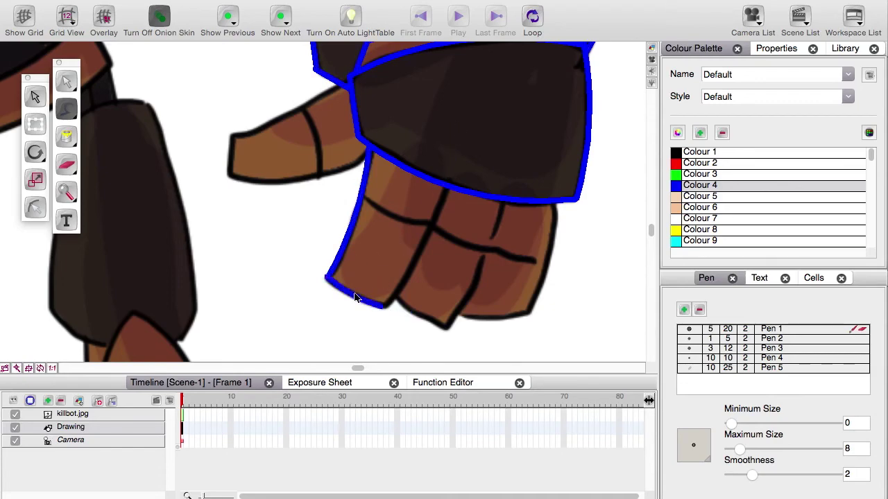
pyautogui.click(354, 297)
pyautogui.press('super+z')
pyautogui.click(328, 279)
pyautogui.click(385, 307)
pyautogui.hotkey('ctrl', 'z')
pyautogui.click(383, 306)
# Step: Close the first finger by tracing its curved inner edge from the fingertip up to the wrist cuff
pyautogui.moveTo(445, 187); pyautogui.dragTo(460, 130)
pyautogui.click(445, 187)
pyautogui.scroll(-3, 412, 314)
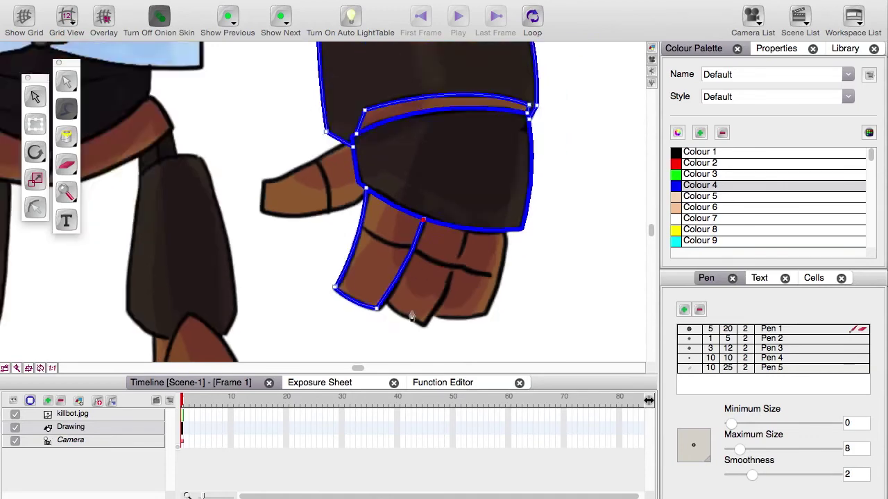
# Step: Enlarge the drawing area and trace the curved dividing line between the middle and last fingers from the cuff to the middle fingertip
pyautogui.scroll(4, 388, 320)
pyautogui.click(375, 176)
pyautogui.press('super+z')
pyautogui.press('super+z')
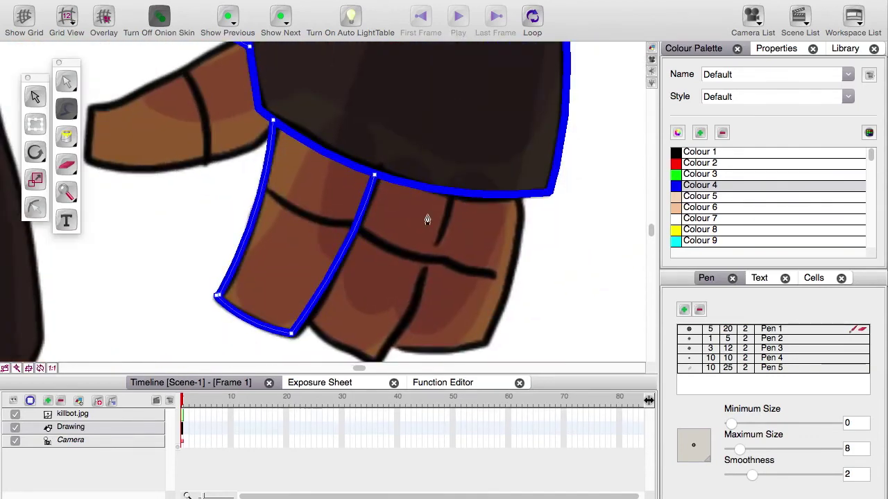
pyautogui.click(449, 195)
pyautogui.moveTo(375, 361); pyautogui.dragTo(332, 364)
pyautogui.press('super+z')
pyautogui.moveTo(543, 373); pyautogui.dragTo(543, 488)
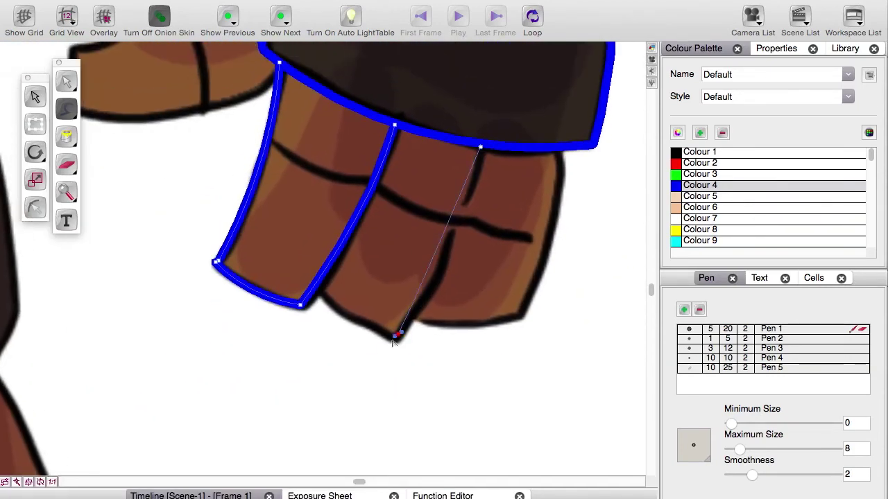
pyautogui.moveTo(398, 335); pyautogui.dragTo(332, 409)
# Step: Close the middle fingertip with a straight edge and trace the last finger's curved tip and outer edge up to the cuff
pyautogui.click(313, 287)
pyautogui.click(398, 335)
pyautogui.click(413, 315)
pyautogui.click(520, 318)
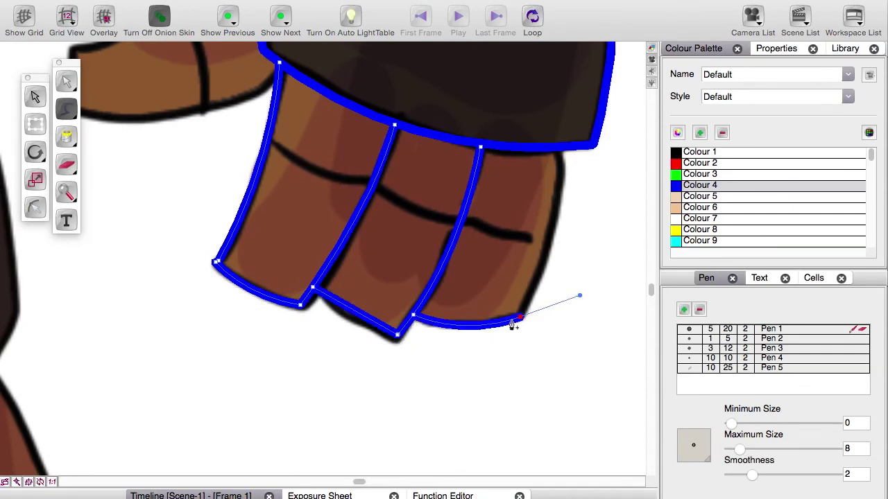
pyautogui.click(556, 148)
pyautogui.moveTo(550, 242); pyautogui.dragTo(551, 240)
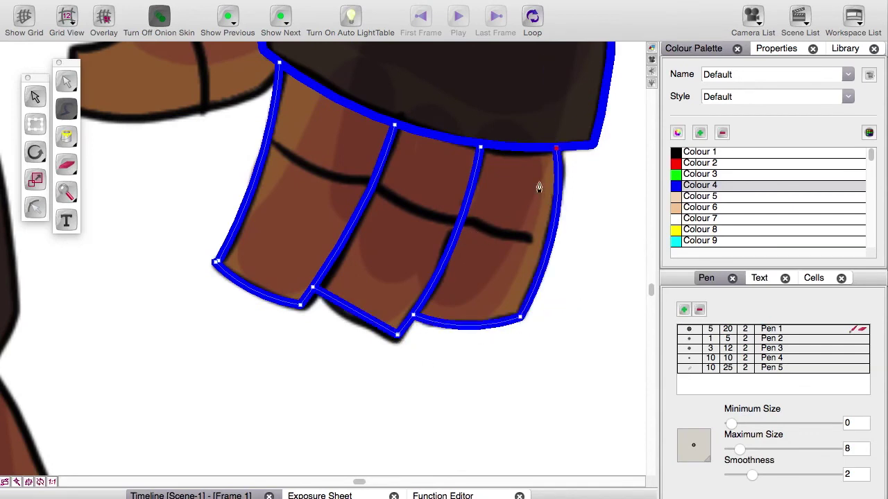
pyautogui.moveTo(456, 232); pyautogui.dragTo(352, 194)
pyautogui.press('super+z')
pyautogui.press('super+z')
# Step: Trace the knuckle line across all three fingers with one curved segment per finger, starting at the last finger's outer edge
pyautogui.click(549, 244)
pyautogui.moveTo(456, 233); pyautogui.dragTo(420, 210)
pyautogui.click(456, 232)
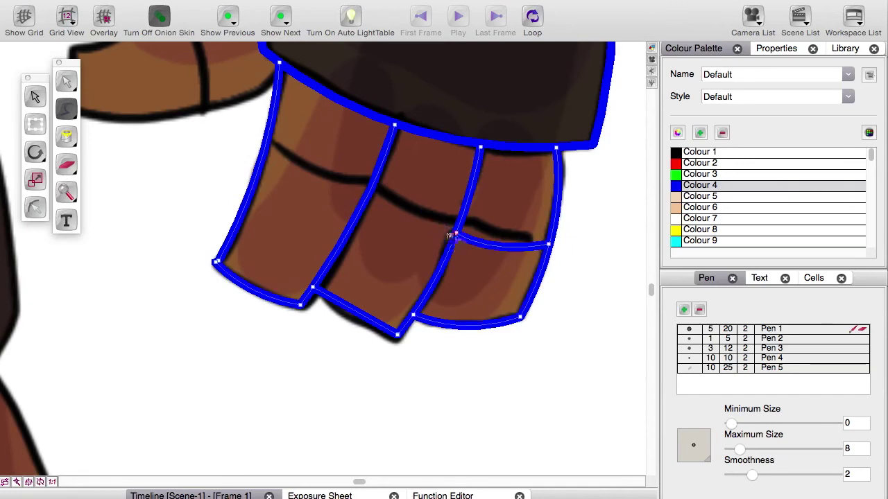
pyautogui.moveTo(364, 202); pyautogui.dragTo(235, 124)
pyautogui.click(364, 201)
pyautogui.click(262, 161)
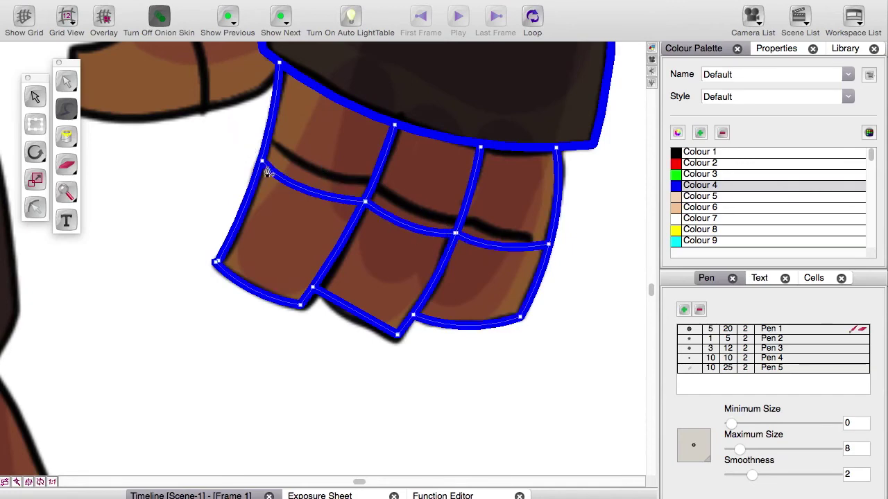
# Step: Trace the thumb's curved lower edge from the cuff to its tip and add the straight tip edge
pyautogui.moveTo(266, 168); pyautogui.dragTo(452, 351)
pyautogui.moveTo(257, 291); pyautogui.dragTo(143, 258)
pyautogui.click(256, 233)
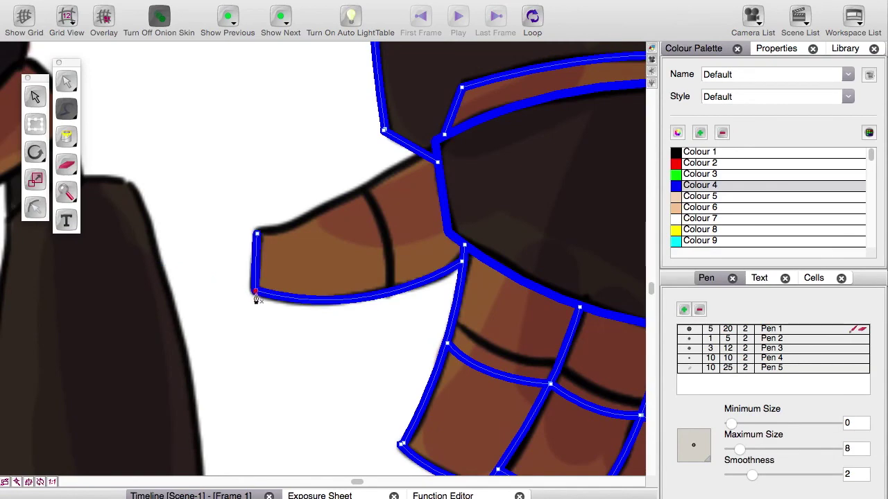
# Step: Trace the thumb's upper edge back to the cuff and add a curved joint line across the thumb
pyautogui.moveTo(418, 154); pyautogui.dragTo(452, 133)
pyautogui.press('super+z')
pyautogui.click(419, 154)
pyautogui.click(366, 191)
pyautogui.moveTo(390, 288); pyautogui.dragTo(374, 355)
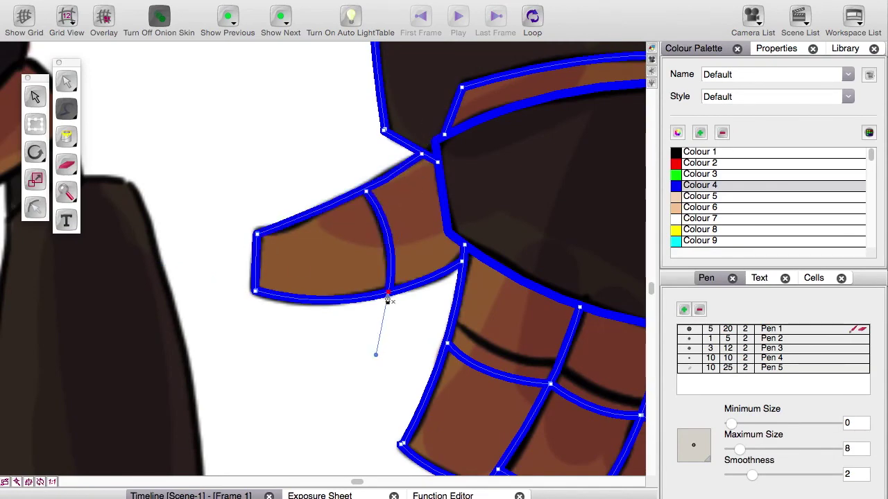
# Step: Trace the upper arm's curved bottom edge and its outer edge up to the brown shoulder band
pyautogui.scroll(-3, 374, 298)
pyautogui.moveTo(295, 243); pyautogui.dragTo(315, 476)
pyautogui.scroll(4, 315, 333)
pyautogui.click(226, 331)
pyautogui.moveTo(573, 284); pyautogui.dragTo(644, 257)
pyautogui.press('super+z')
pyautogui.scroll(-1, 516, 278)
pyautogui.moveTo(381, 296); pyautogui.dragTo(490, 239)
pyautogui.click(381, 296)
pyautogui.moveTo(383, 154); pyautogui.dragTo(368, 109)
# Step: Outline the large middle shoulder spike with a rounded base and two straight sides meeting at its tip
pyautogui.moveTo(224, 73); pyautogui.dragTo(337, 283)
pyautogui.scroll(1, 337, 283)
pyautogui.click(298, 204)
pyautogui.moveTo(435, 314); pyautogui.dragTo(566, 290)
pyautogui.click(434, 314)
pyautogui.click(480, 77)
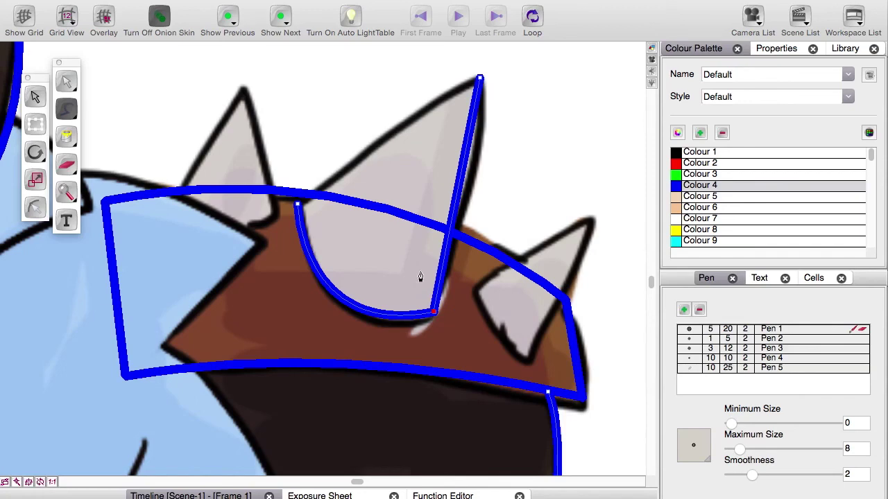
pyautogui.click(298, 208)
# Step: Outline the small outer shoulder spike with a curved base and straight sides meeting at its tip
pyautogui.click(474, 290)
pyautogui.click(525, 362)
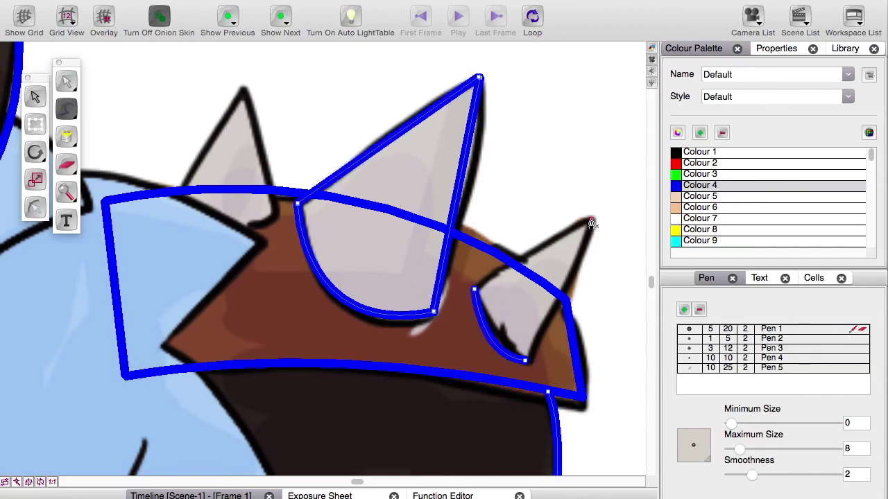
pyautogui.click(590, 220)
pyautogui.click(475, 290)
pyautogui.click(590, 219)
# Step: Outline the inner shoulder spike with straight sides meeting at its tip and a curved base
pyautogui.moveTo(246, 170); pyautogui.dragTo(370, 217)
pyautogui.click(399, 263)
pyautogui.click(368, 137)
pyautogui.click(298, 257)
pyautogui.moveTo(399, 264); pyautogui.dragTo(452, 229)
# Step: Trace the upper arm's curved inner edge from its lower corner up to the shoulder band's corner
pyautogui.press('1')
pyautogui.press('1')
pyautogui.moveTo(262, 419); pyautogui.dragTo(282, 259)
pyautogui.click(348, 337)
pyautogui.moveTo(312, 191); pyautogui.dragTo(333, 127)
# Step: Trace the elbow connector's inner edge from the upper arm's bottom edge down to the forearm as a curve
pyautogui.press('1')
pyautogui.moveTo(366, 355); pyautogui.dragTo(351, 218)
pyautogui.press('2')
pyautogui.click(373, 180)
pyautogui.moveTo(444, 311); pyautogui.dragTo(459, 371)
# Step: Trace the elbow connector's curved middle line from the forearm's top inner corner up to the upper arm
pyautogui.moveTo(390, 303); pyautogui.dragTo(347, 395)
pyautogui.press('2')
pyautogui.press('2')
pyautogui.press('Escape')
pyautogui.click(441, 332)
pyautogui.moveTo(371, 211); pyautogui.dragTo(341, 181)
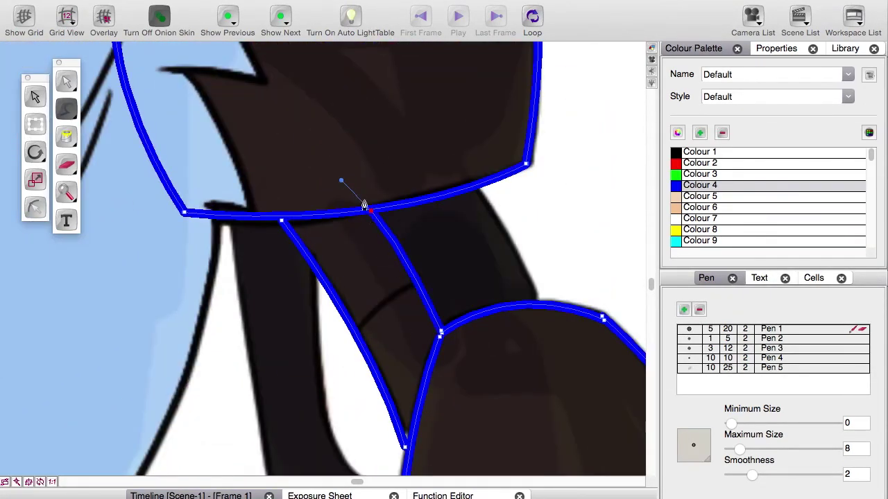
# Step: Add the curved cross line inside the elbow connector and trace the connector's outer edge between forearm and upper arm
pyautogui.click(413, 278)
pyautogui.moveTo(356, 332); pyautogui.dragTo(342, 375)
pyautogui.click(541, 304)
pyautogui.moveTo(477, 186); pyautogui.dragTo(443, 153)
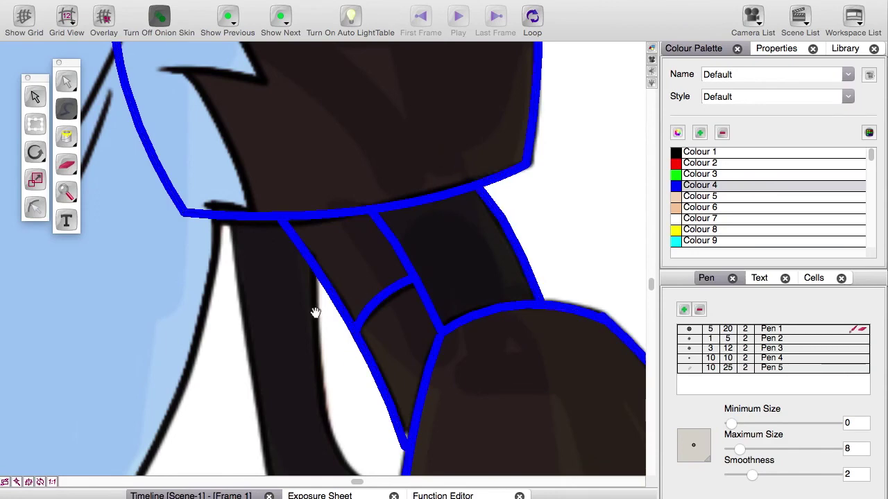
# Step: Trace the inner and outer edges of the curved black cable running from the upper arm around to the forearm
pyautogui.moveTo(315, 312); pyautogui.dragTo(385, 188)
pyautogui.click(386, 148)
pyautogui.moveTo(473, 364); pyautogui.dragTo(575, 340)
pyautogui.press('Escape')
pyautogui.click(299, 95)
pyautogui.moveTo(334, 350); pyautogui.dragTo(335, 360)
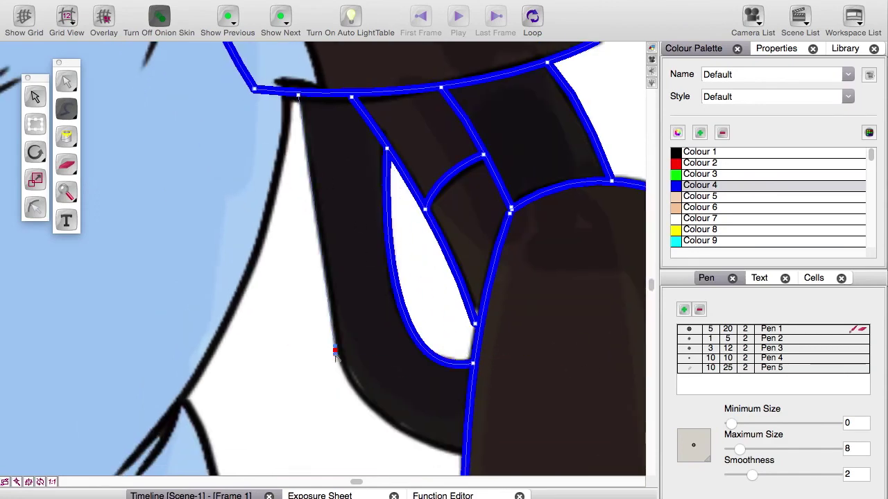
pyautogui.moveTo(465, 460)
pyautogui.mouseDown()
pyautogui.moveTo(531, 447)
pyautogui.moveTo(557, 459)
pyautogui.mouseUp()
pyautogui.press('Escape')
# Step: Examine the traced arm as a whole and compare it with the robot's untraced opposite arm
pyautogui.hotkey('shift', 'z')
pyautogui.hotkey('shift', 'z')
pyautogui.hotkey('shift', 'z')
pyautogui.hotkey('shift', 'z')
pyautogui.moveTo(278, 274); pyautogui.dragTo(249, 220)
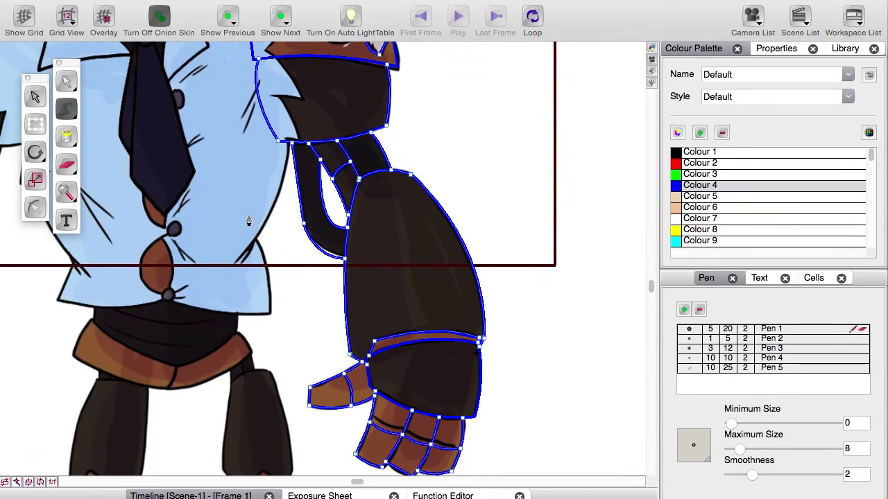
pyautogui.scroll(-2, 237, 351)
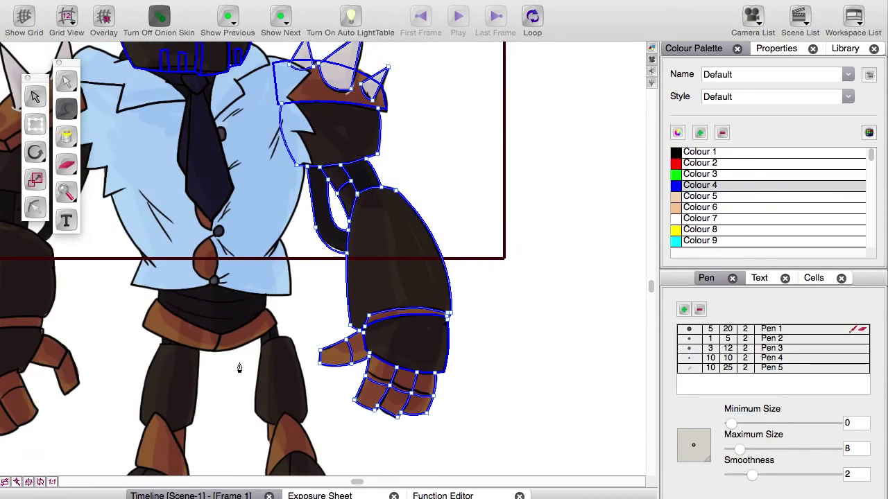
pyautogui.moveTo(254, 371); pyautogui.dragTo(268, 381)
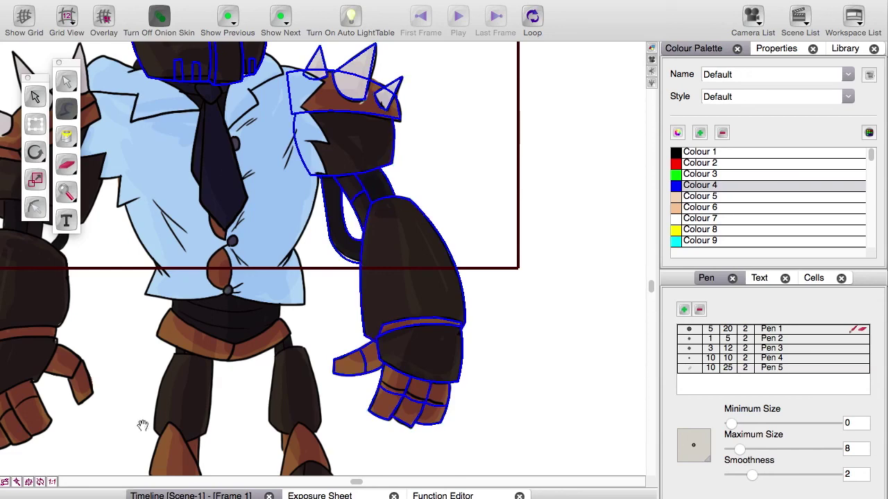
pyautogui.moveTo(143, 426); pyautogui.dragTo(209, 437)
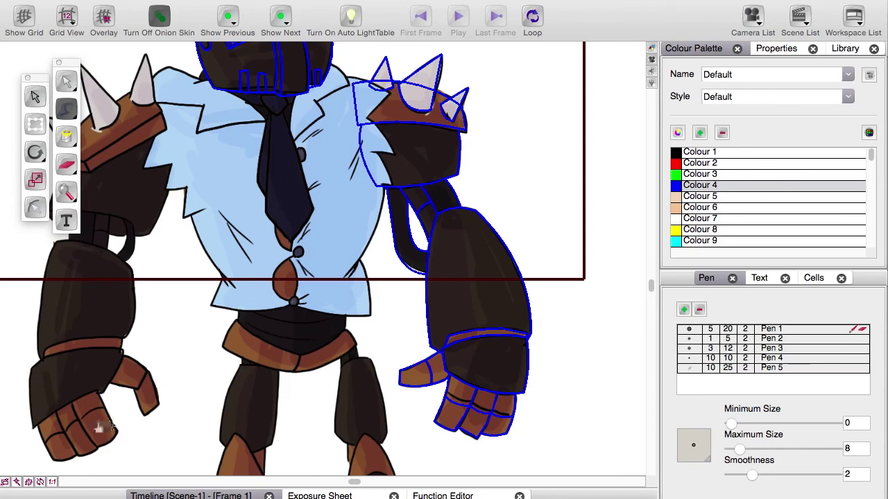
pyautogui.hscroll(-5, 97, 424)
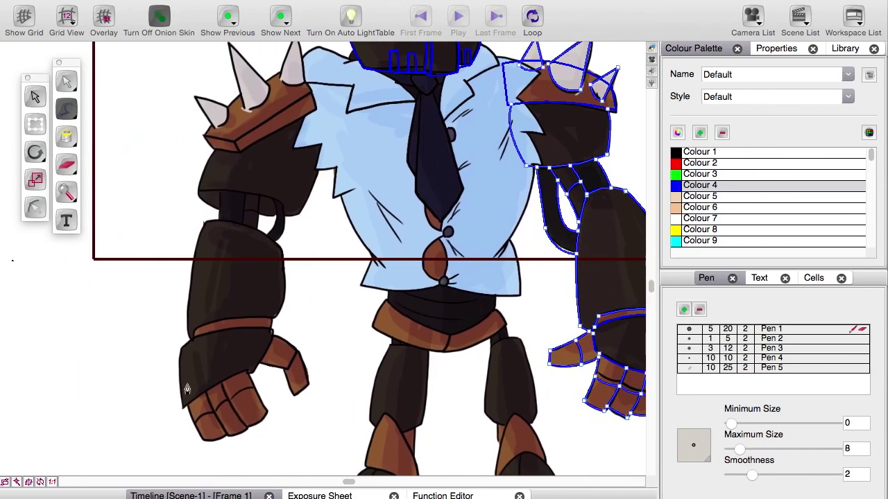
# Step: Try a freehand zigzag stroke over the untraced opposite arm and undo it
pyautogui.moveTo(68, 114)
pyautogui.mouseDown()
pyautogui.moveTo(111, 56)
pyautogui.moveTo(153, 56)
pyautogui.mouseUp()
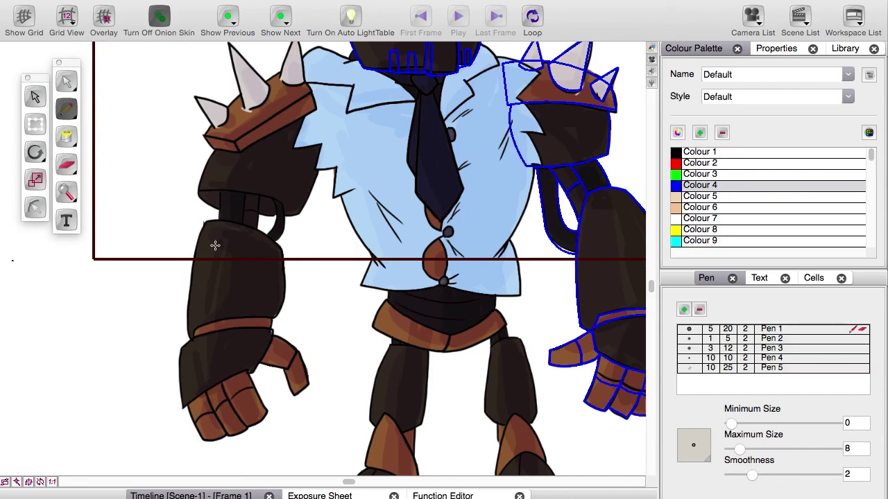
pyautogui.moveTo(167, 172)
pyautogui.mouseDown()
pyautogui.moveTo(330, 317)
pyautogui.moveTo(193, 342)
pyautogui.mouseUp()
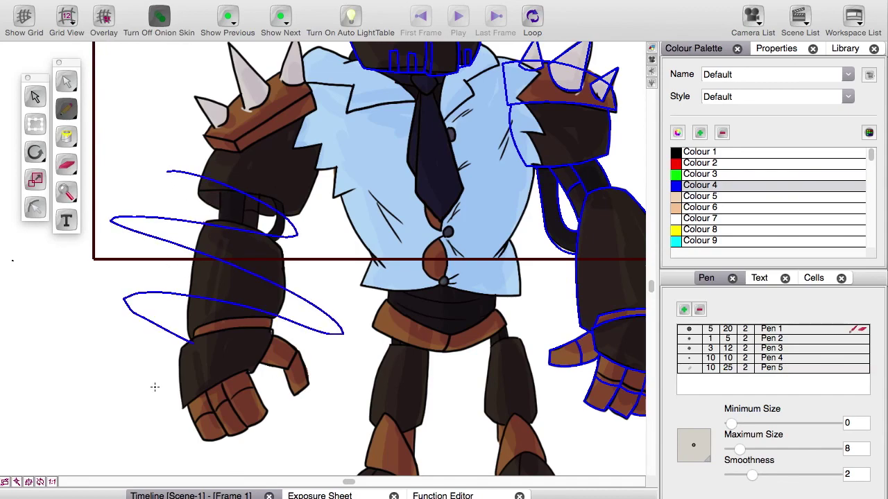
pyautogui.hotkey('ctrl', 'z')
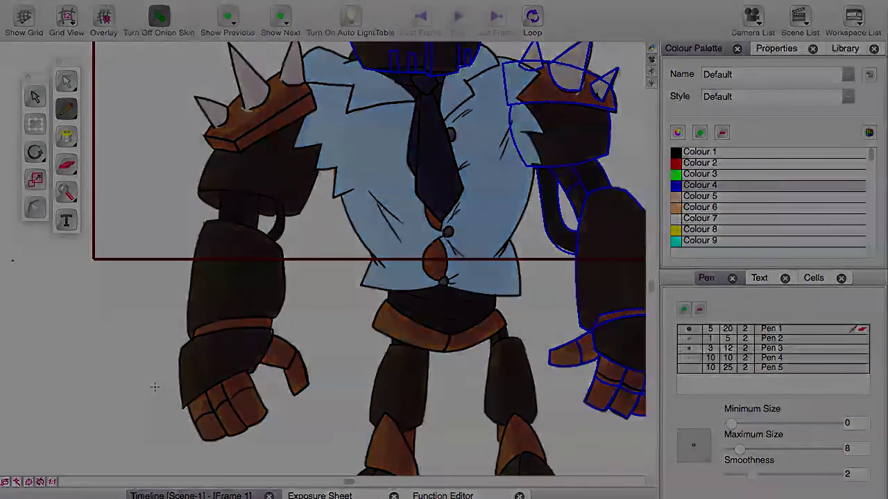